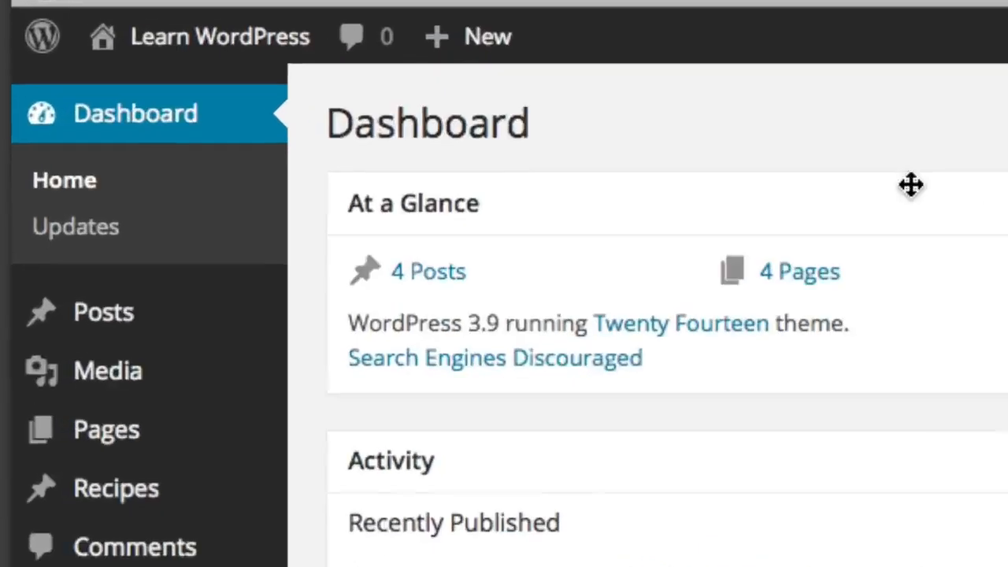
- List all posts and open "How to Assess Website Analytics" for editing
mouse_move(119, 223)
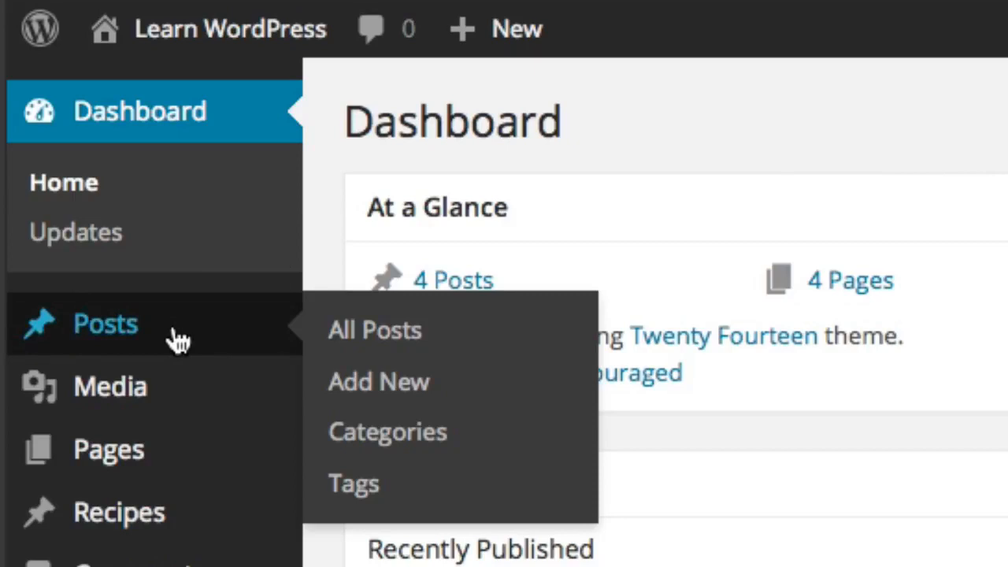
click(179, 340)
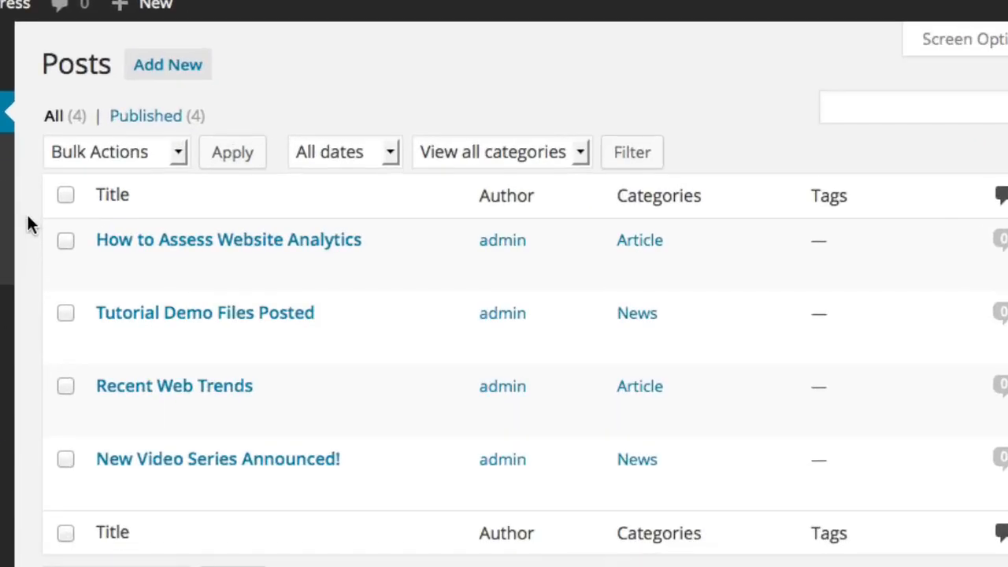
mouse_move(253, 251)
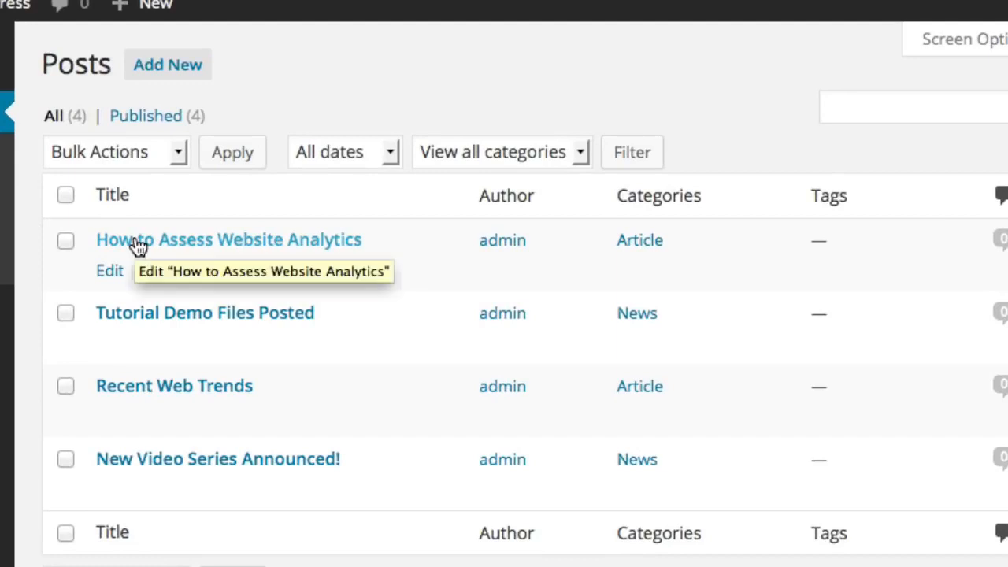
mouse_move(131, 318)
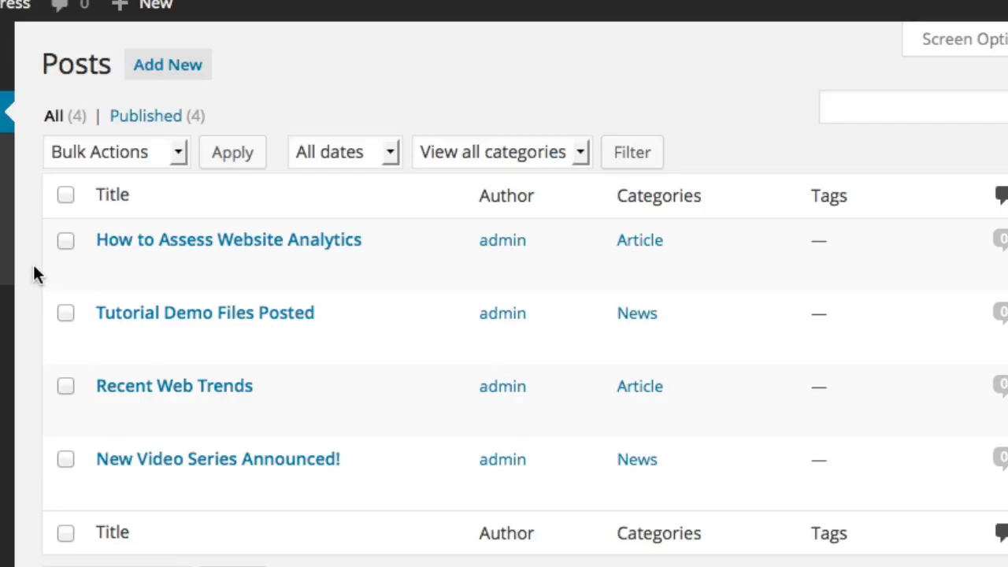
click(173, 244)
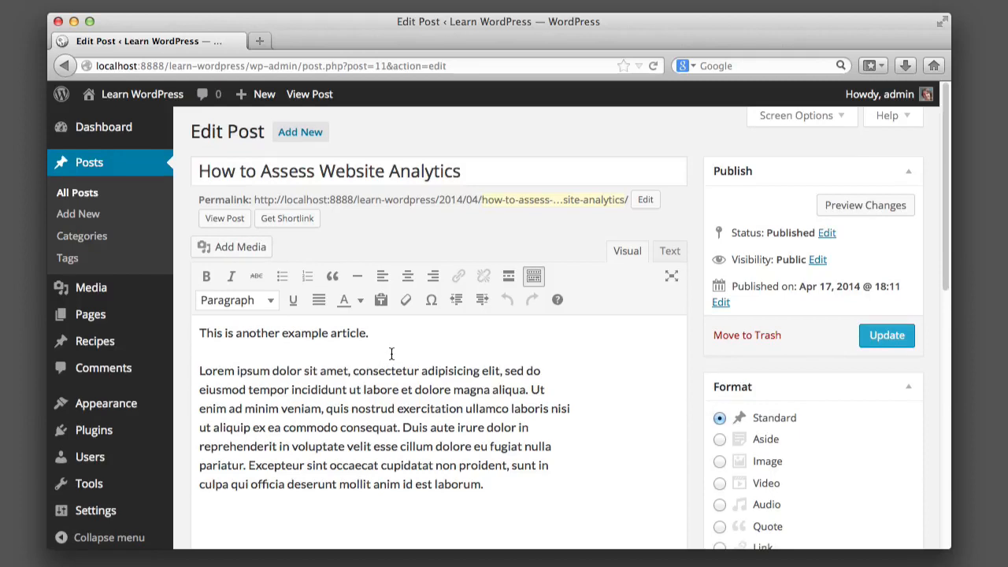
- Make the words "dolor sit amet," in the post's Lorem ipsum paragraph bold and italic
drag(268, 373, 298, 375)
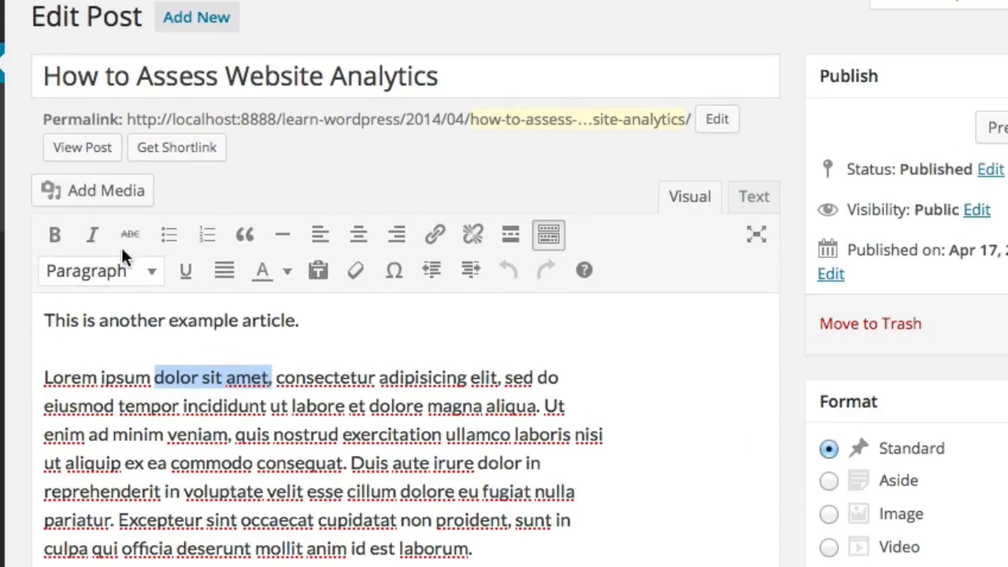
click(104, 249)
click(92, 234)
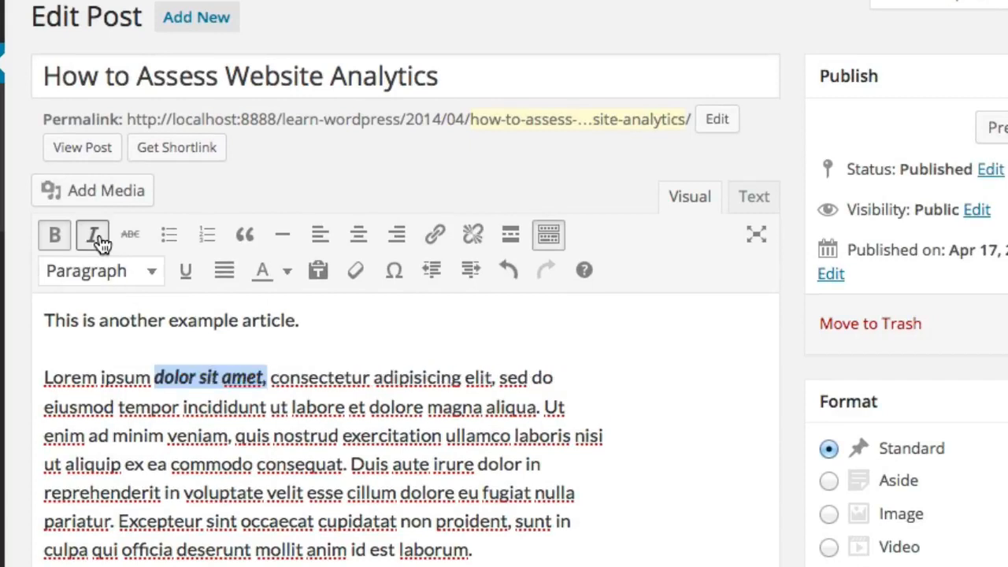
click(292, 405)
- Add a paragraph reading "This is new text." above the Lorem ipsum paragraph and update the post
click(313, 355)
key(Return)
key(Up)
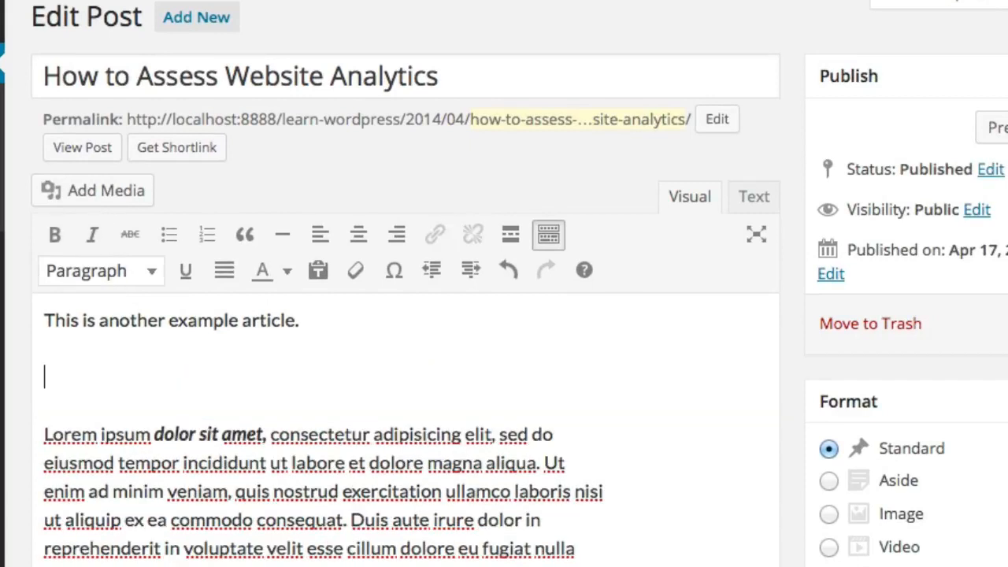
text(This is neew)
key(BackSpace)
text(w text.)
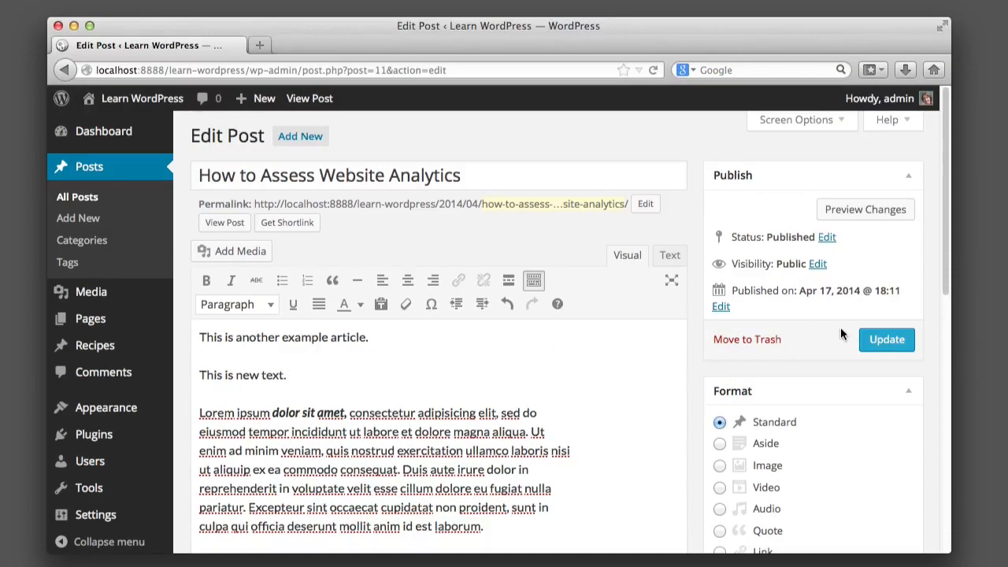
click(891, 339)
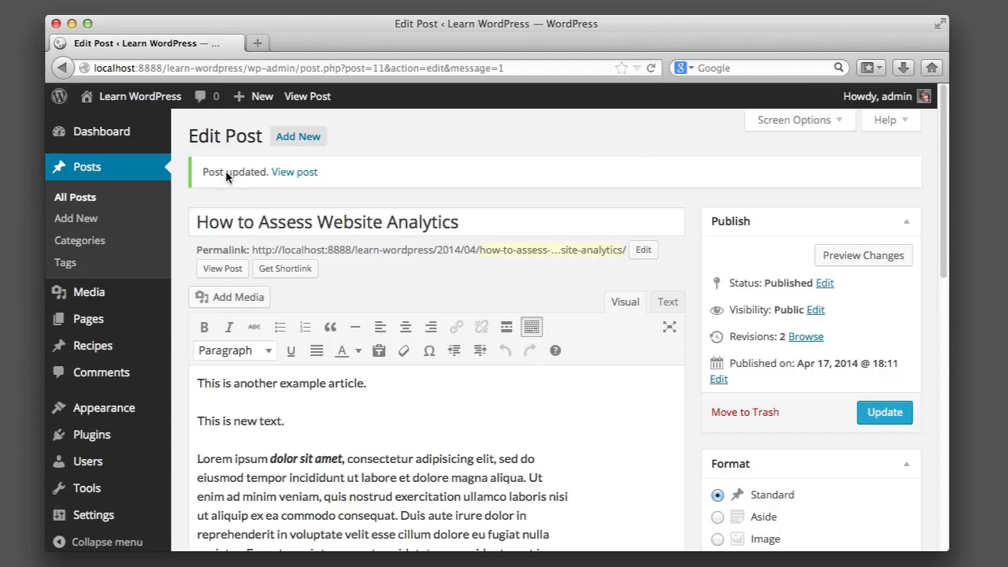
- Return to the posts list and create a new post titled "New Example Post"
click(132, 174)
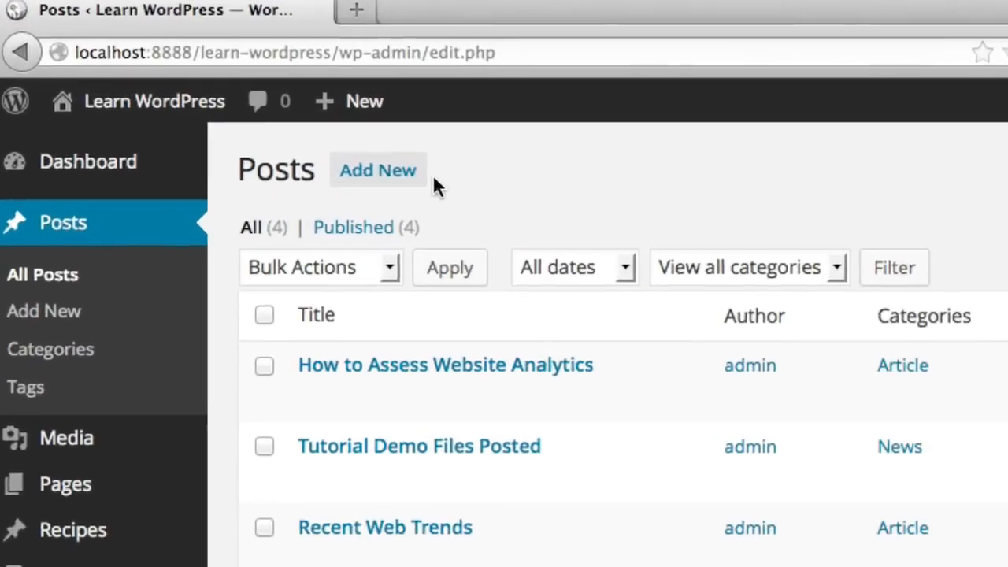
click(277, 141)
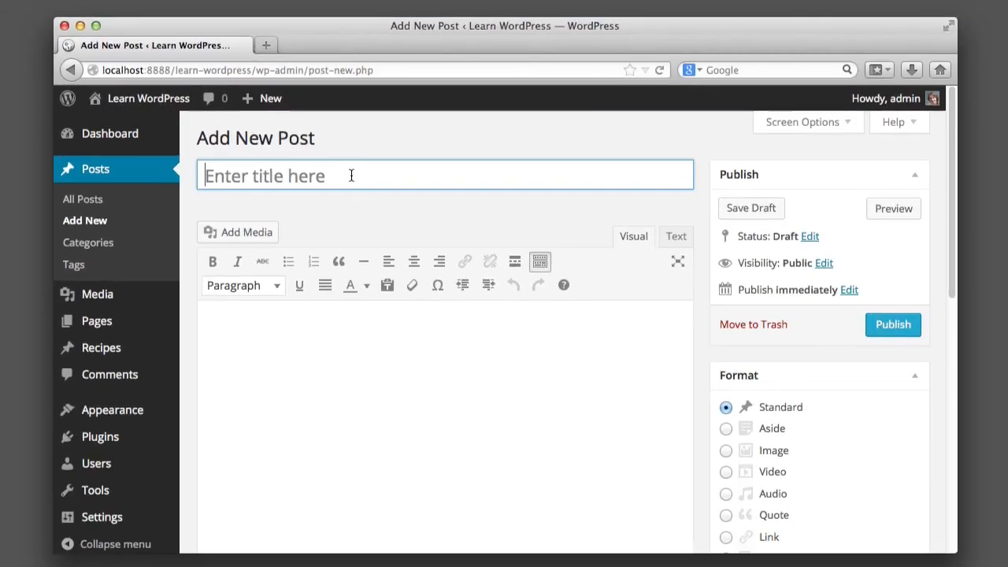
text(New Example Post)
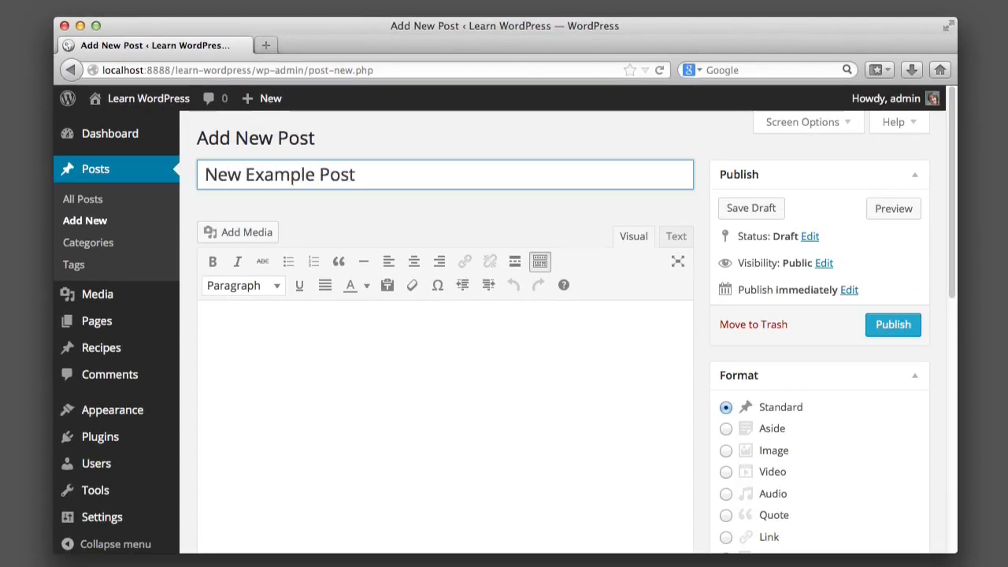
- Write the post body as "This is the body text area. Lorem ipsum dummy text."
click(476, 435)
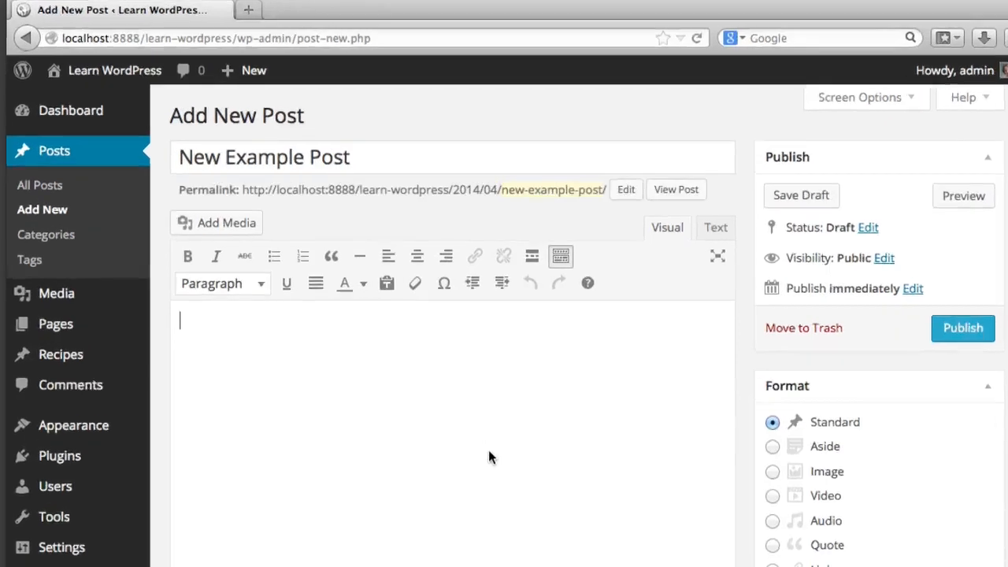
text(This is the bo)
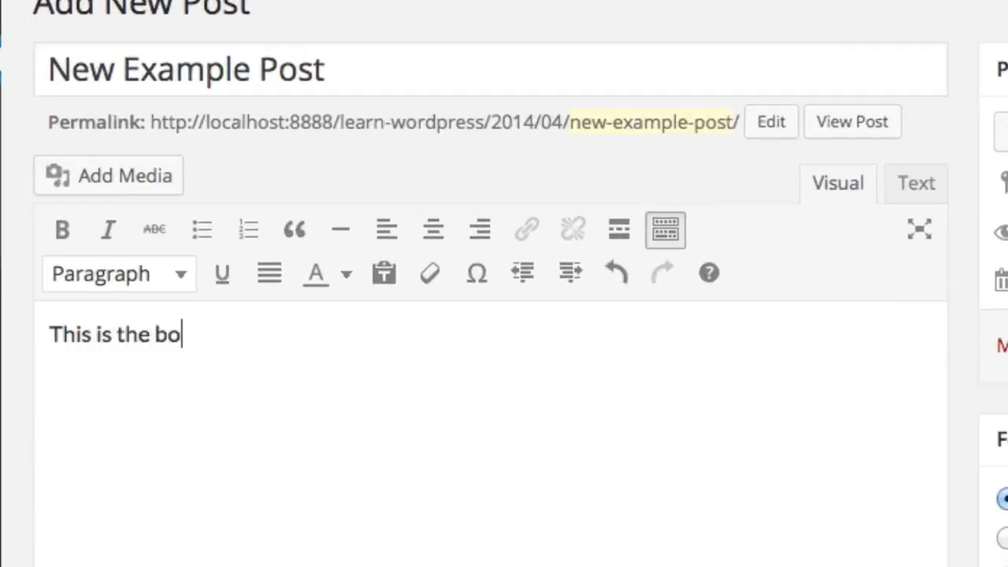
text(dy text area.  )
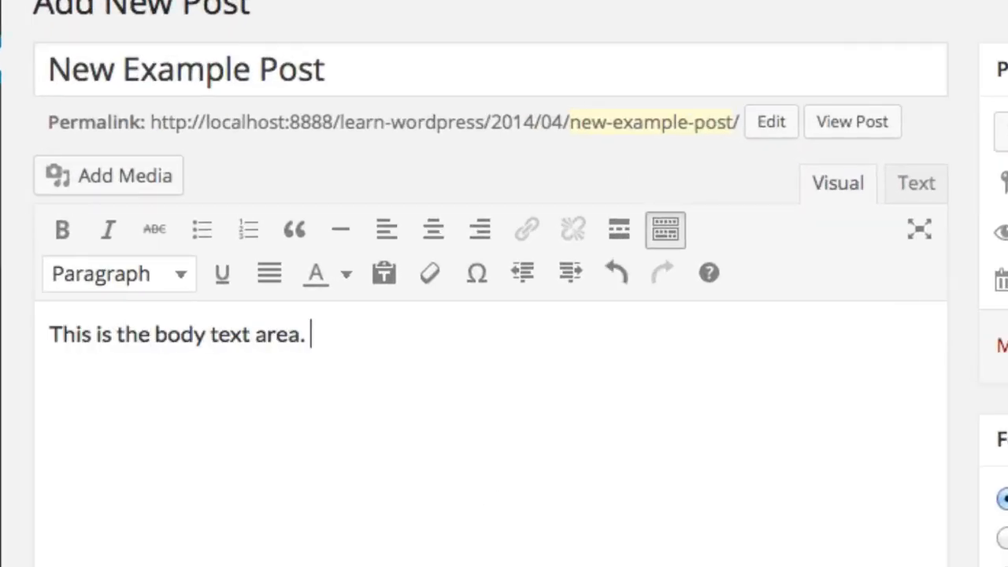
text(Lorem ipsum )
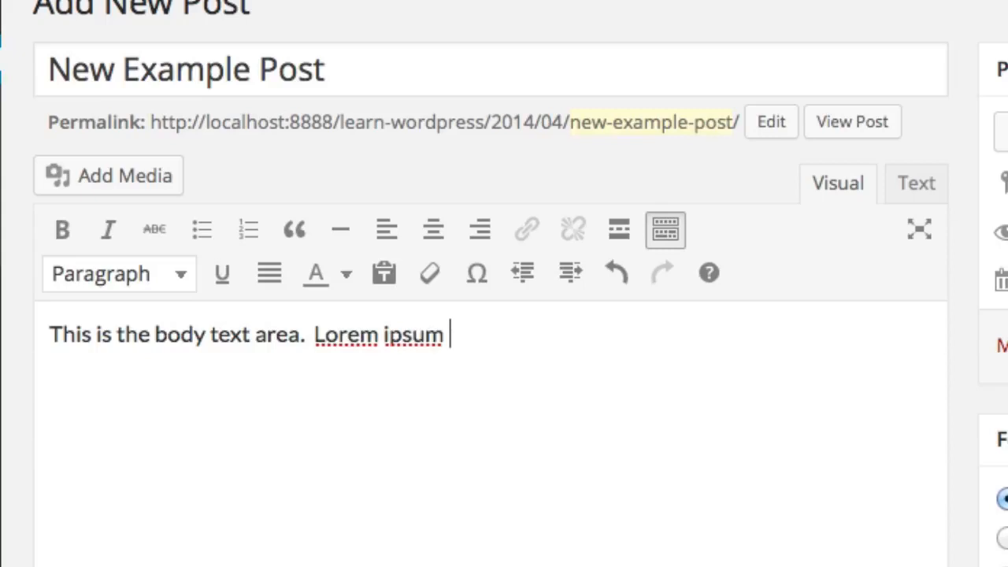
text(dummy )
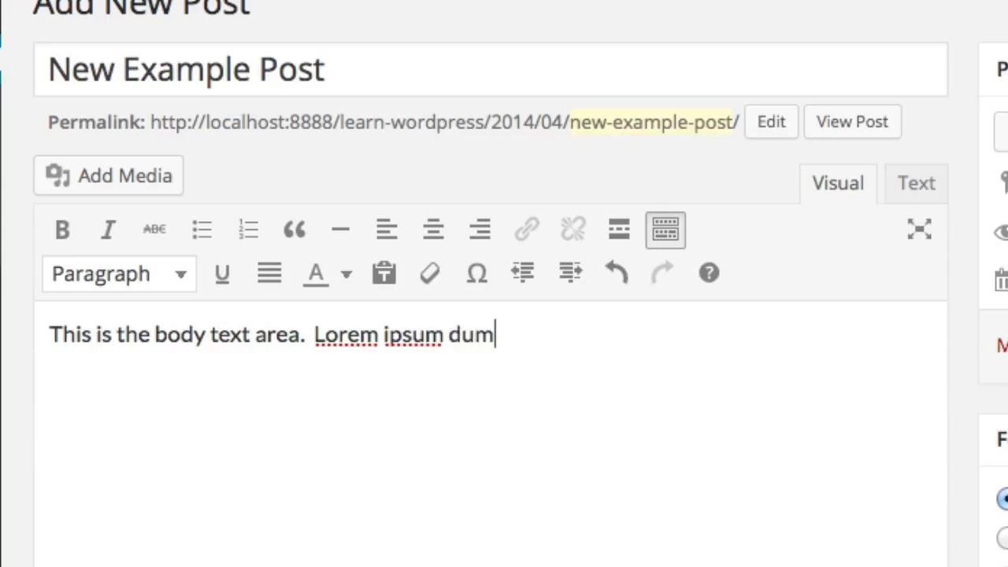
text(text.)
- Assign the new post to the News category and publish it
scroll(473, 429, down, 10)
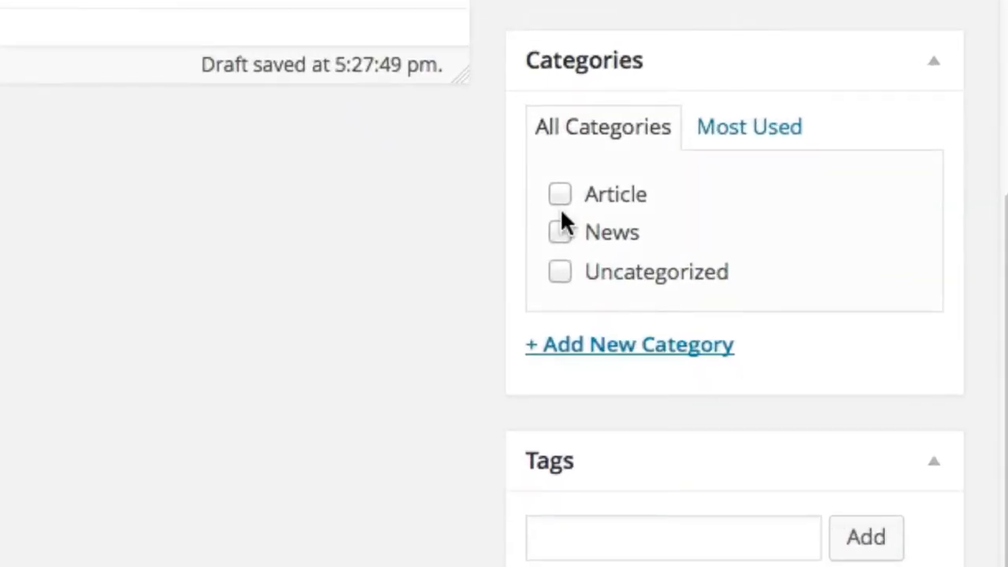
click(579, 353)
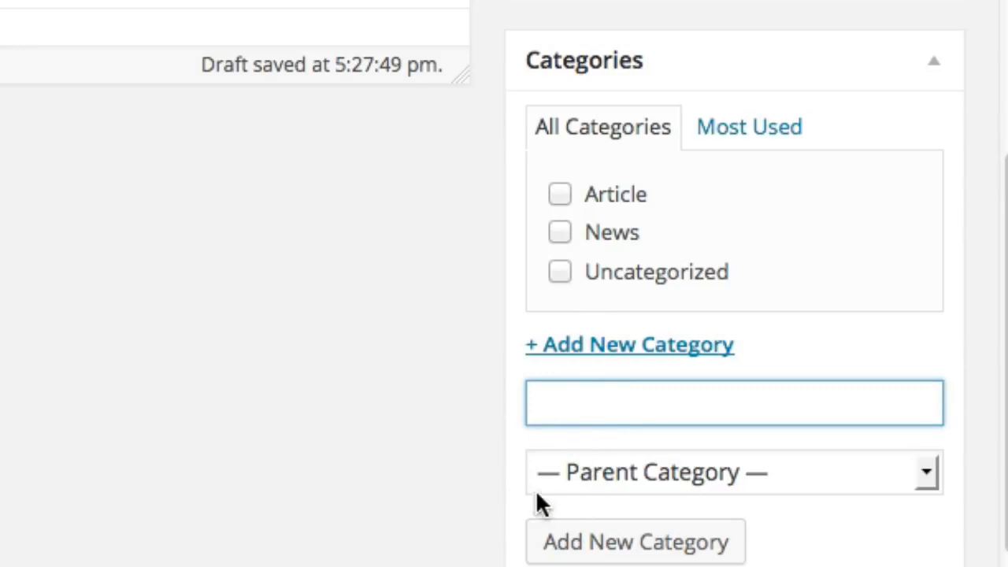
click(560, 233)
scroll(694, 306, up, 10)
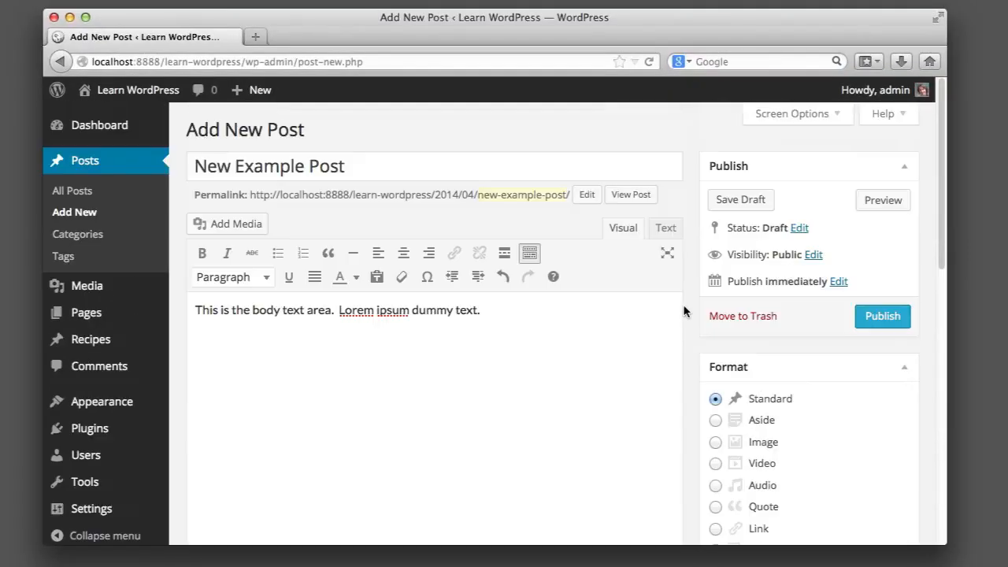
click(866, 319)
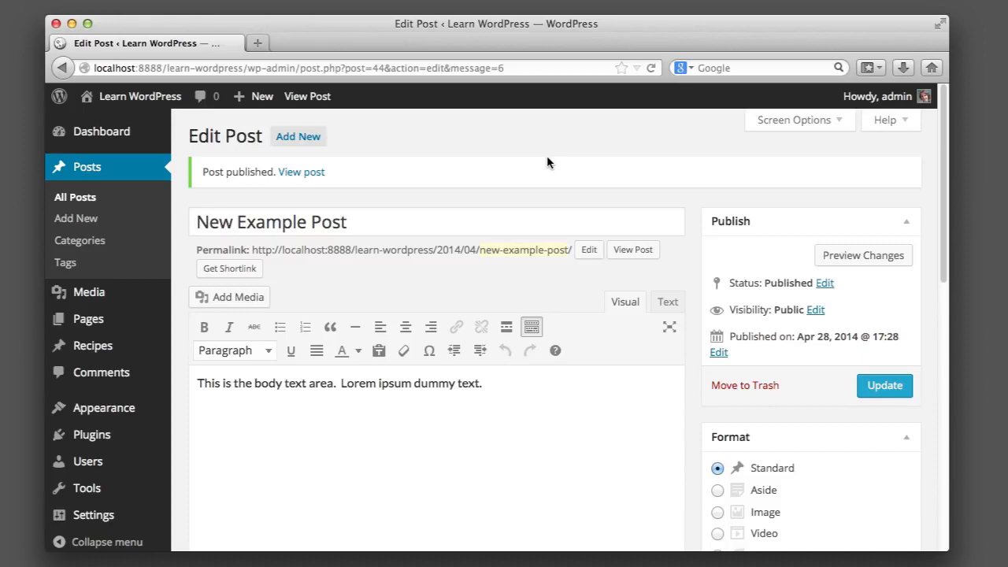
- Check the posts list, switch to the pages list and open the About Us page for editing
click(78, 173)
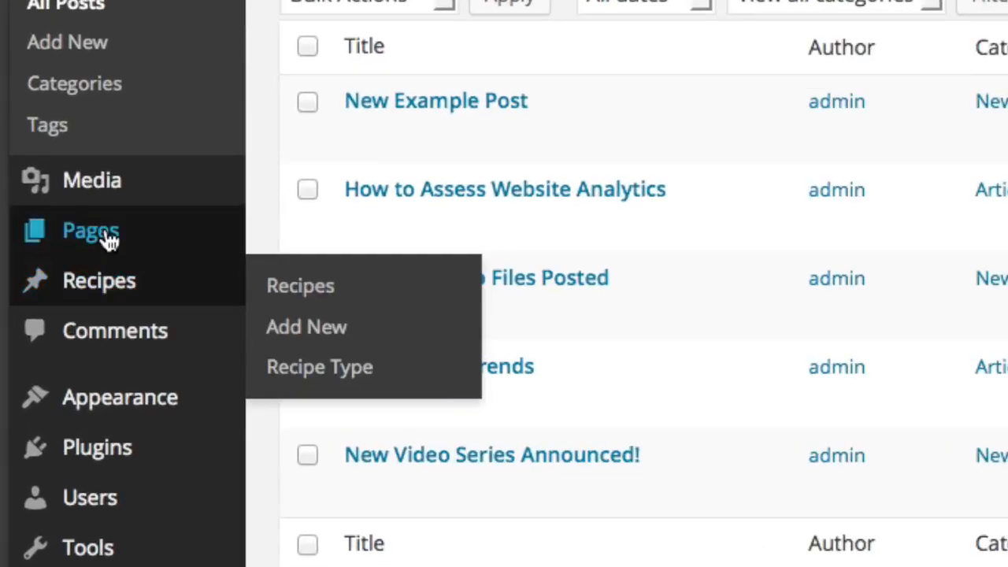
click(93, 321)
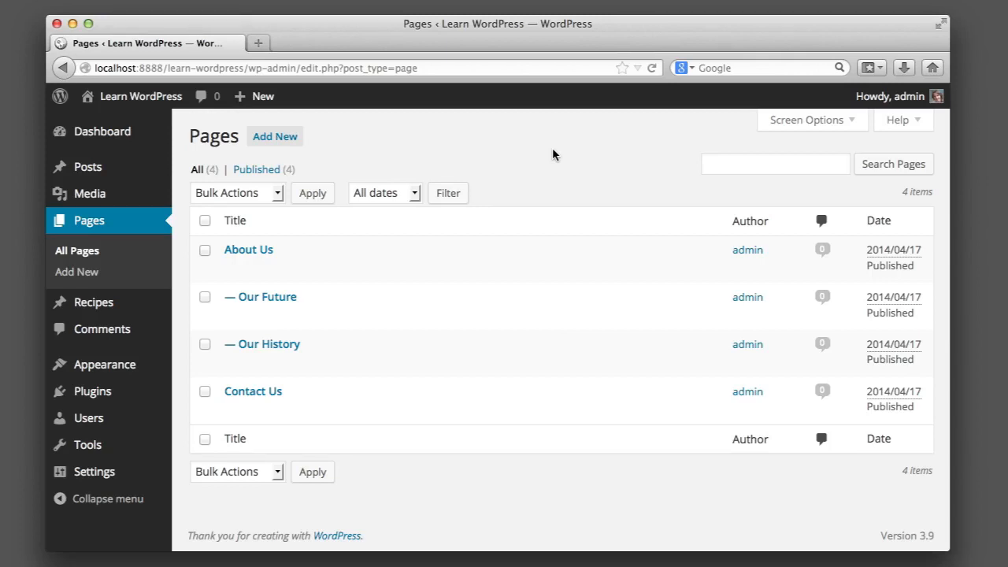
click(251, 250)
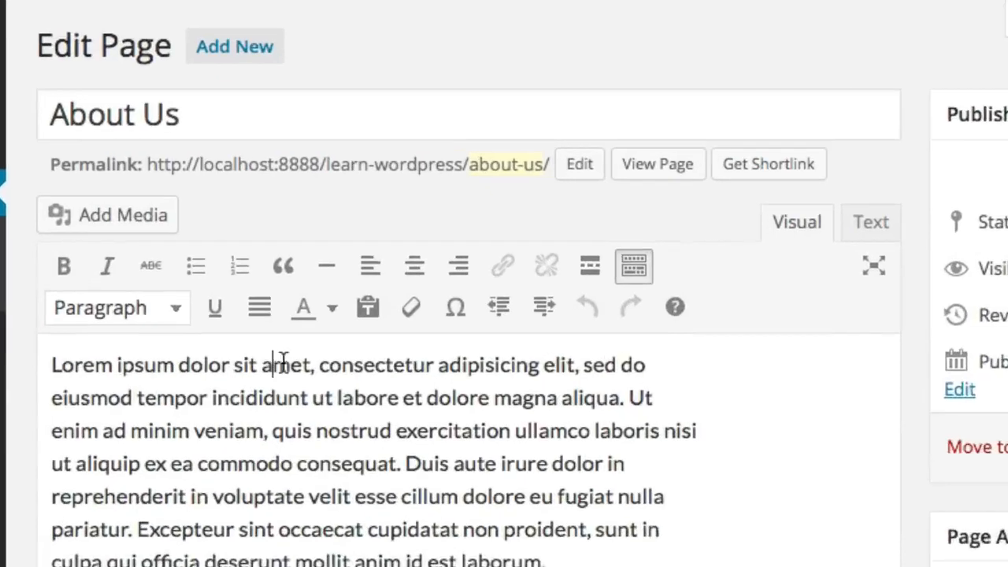
- Bold the first-paragraph text from "met, consectetur" through "incididunt ut lab" on the About Us page
drag(330, 319, 381, 340)
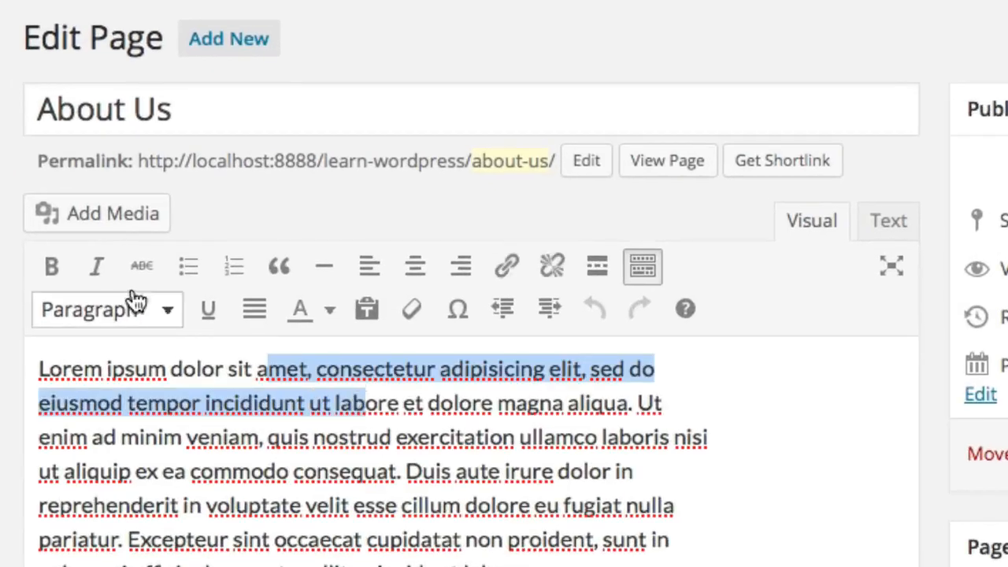
click(51, 266)
- Insert a paragraph reading "New paragraphs." at the start of the About Us page and update the page
click(40, 368)
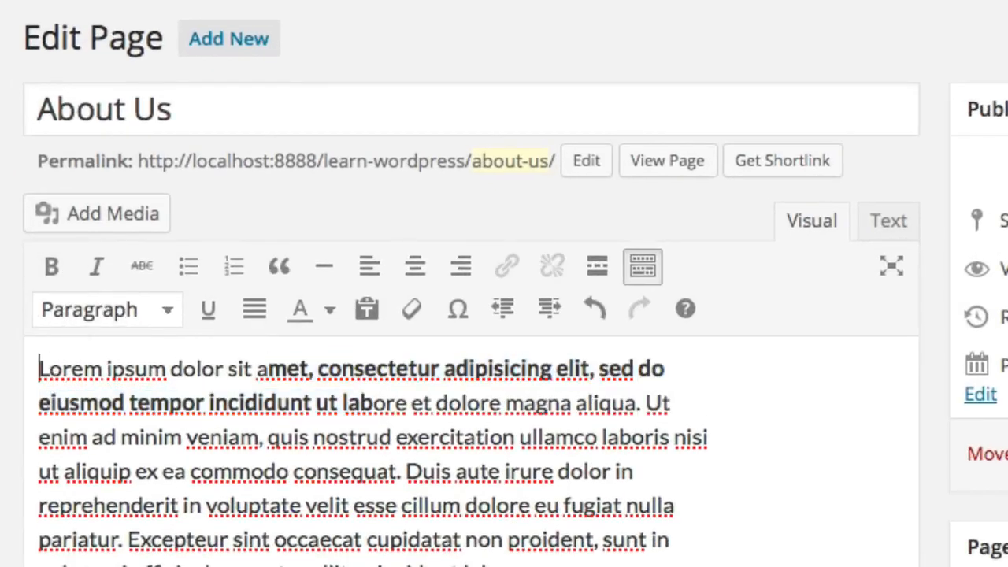
key(Return)
key(Up)
text(New parag)
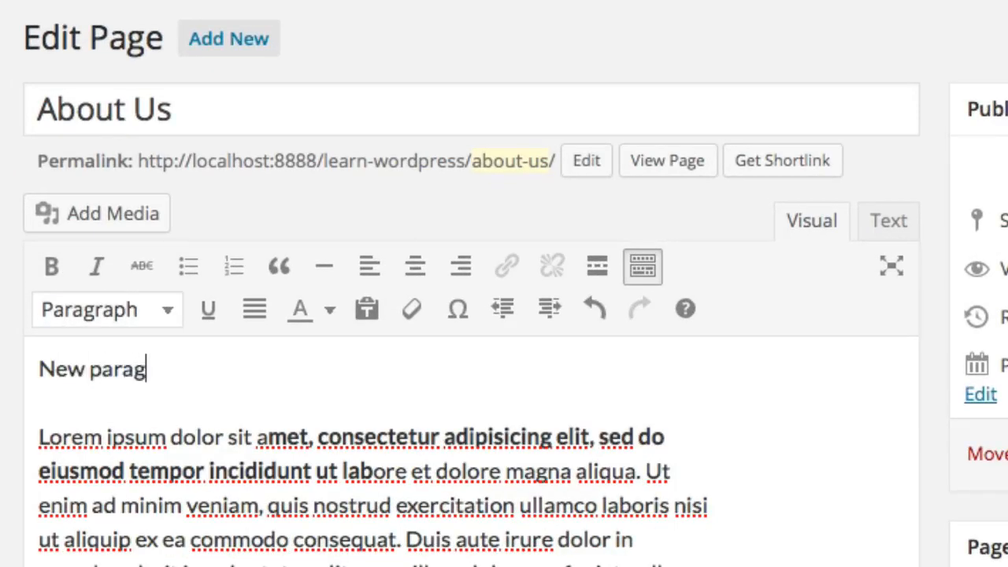
text(raphs.)
click(888, 368)
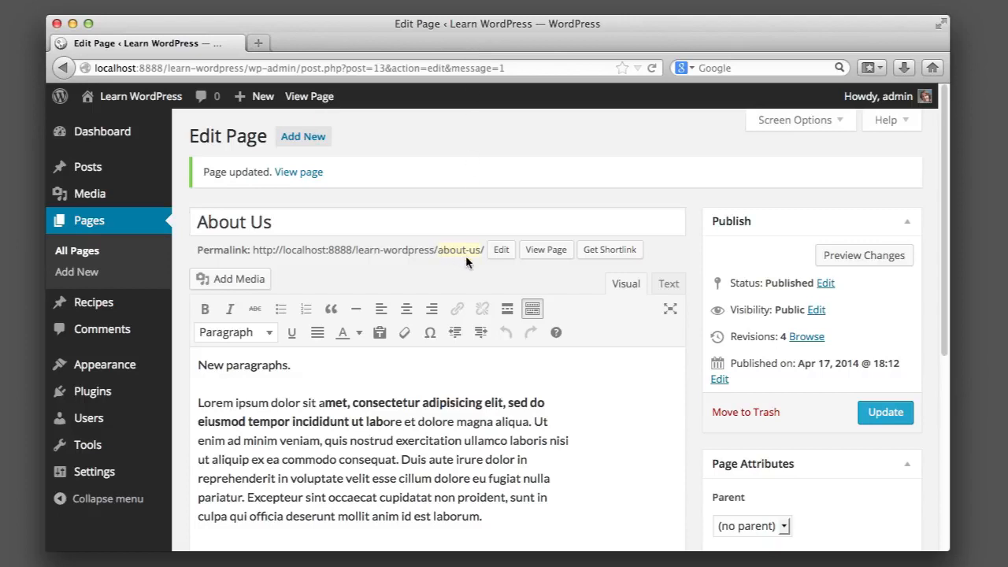
scroll(467, 266, down, 1)
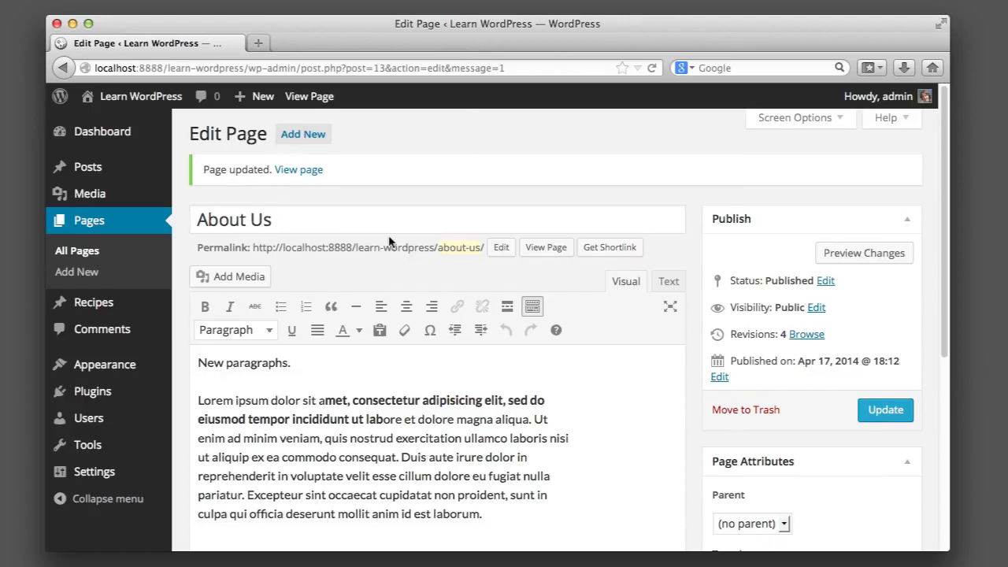
click(341, 219)
click(358, 456)
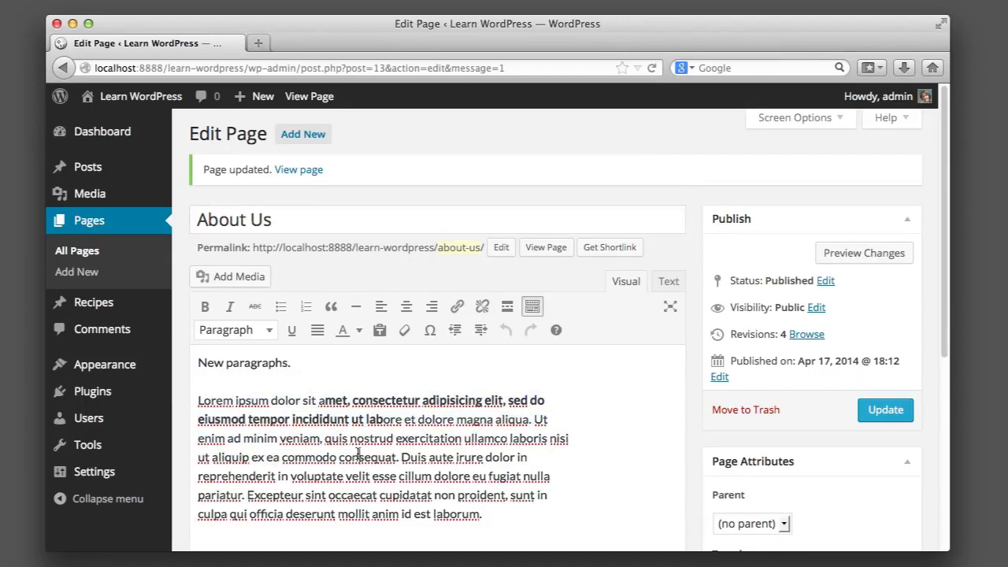